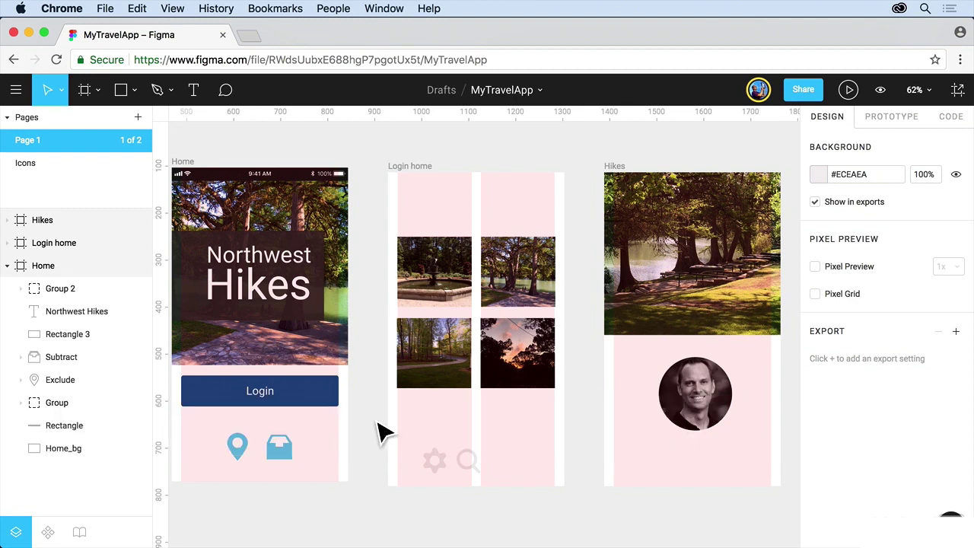
# - Create a component from the status bar group and its background rectangle on the Home frame
pyautogui.click(259, 190)
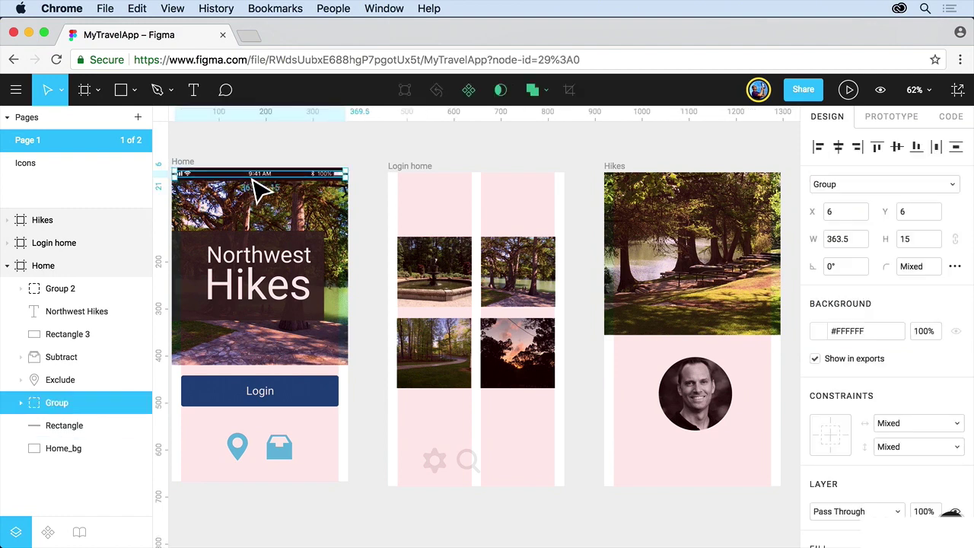
pyautogui.hotkey('shift', '2')
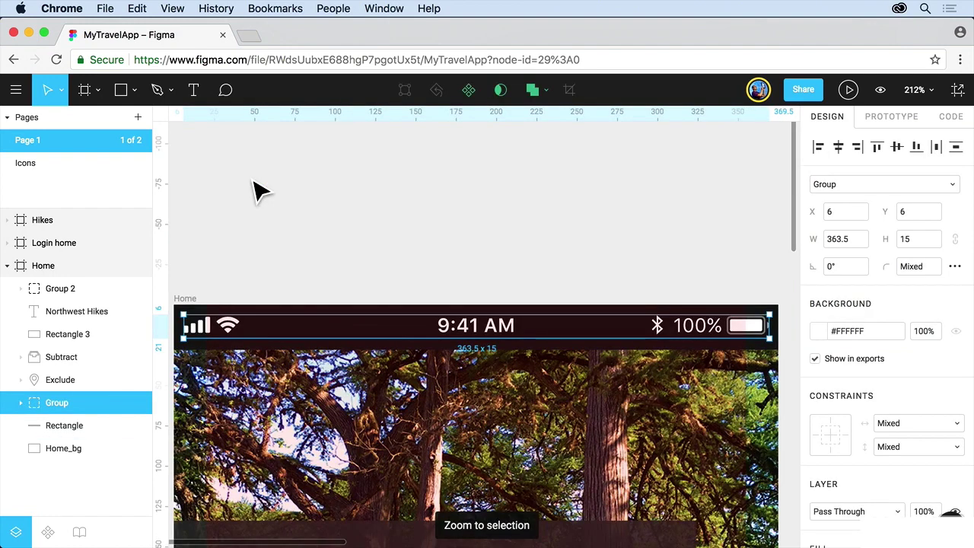
pyautogui.keyDown('shift'); pyautogui.click(261, 322); pyautogui.keyUp('shift')
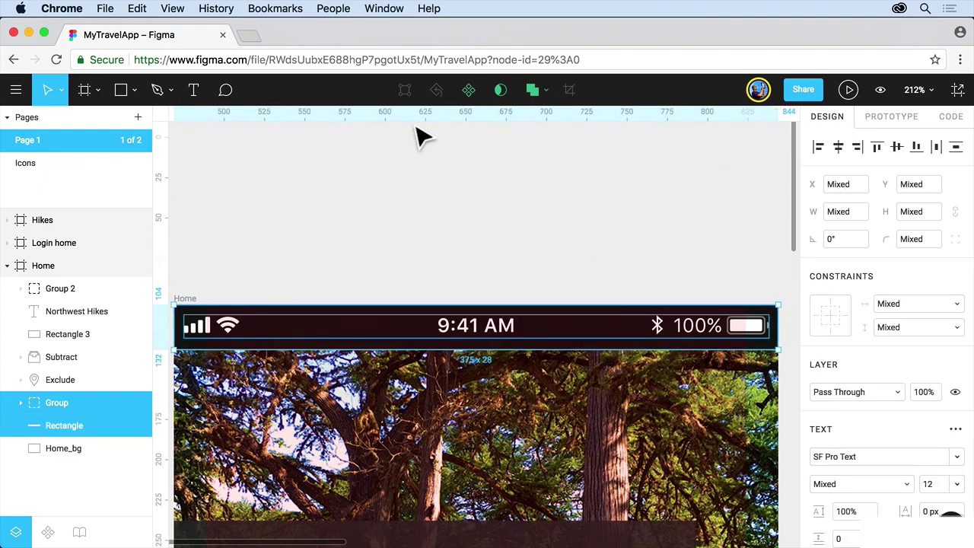
pyautogui.click(468, 92)
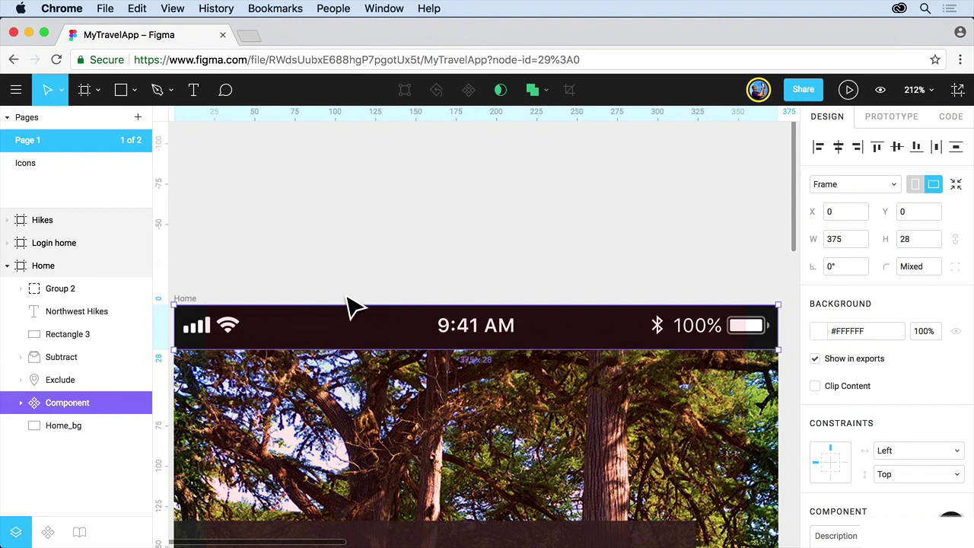
# - Copy the status bar component from the Home frame and paste an instance of it into the Login home frame
pyautogui.click(335, 346)
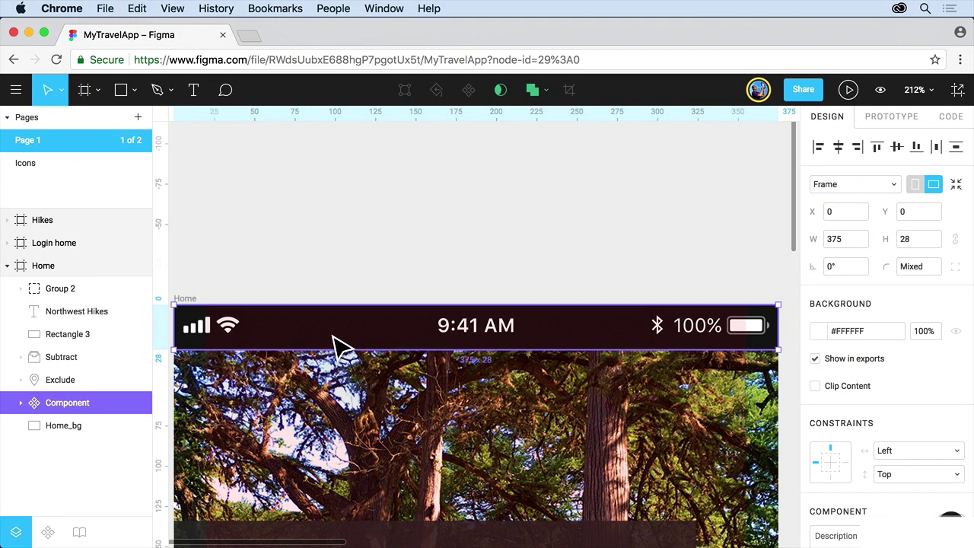
pyautogui.hotkey('shift', '1')
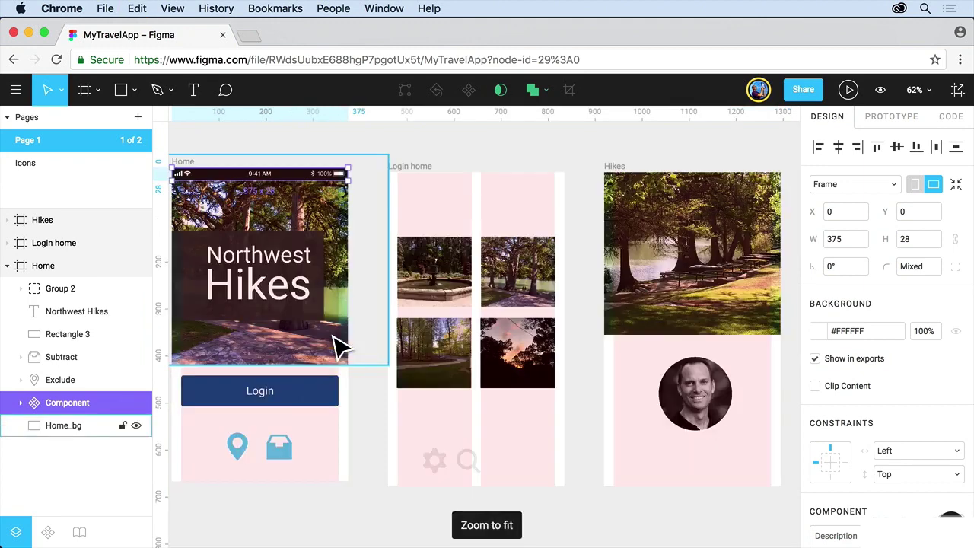
pyautogui.click(424, 183)
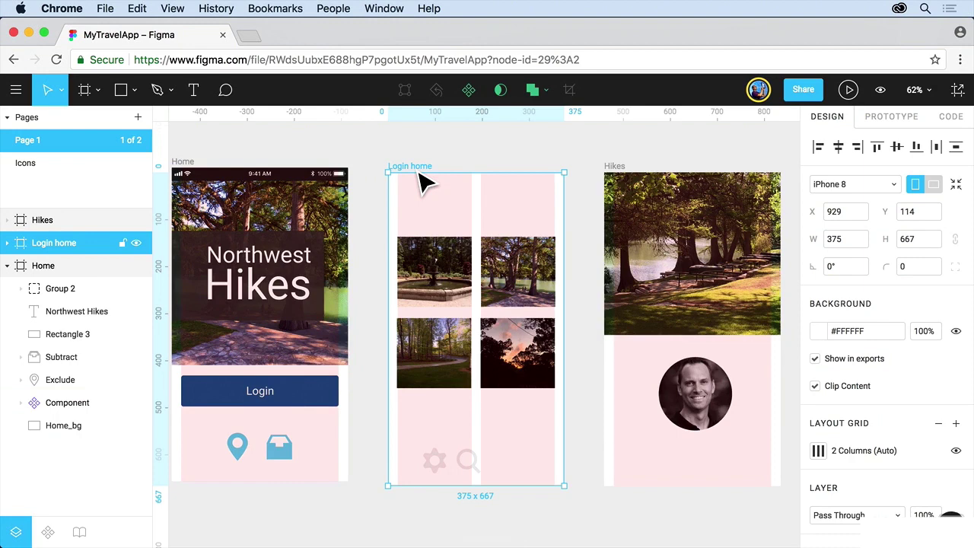
pyautogui.press('super+v')
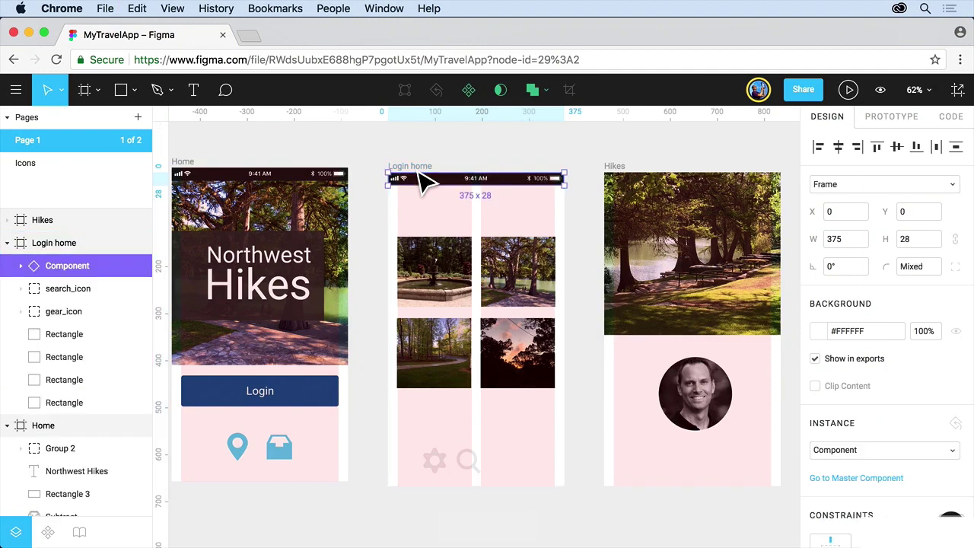
# - Paste a status bar instance into the Hikes frame and move its layer below the Ellipse mask, directly above Hikes_header
pyautogui.click(623, 180)
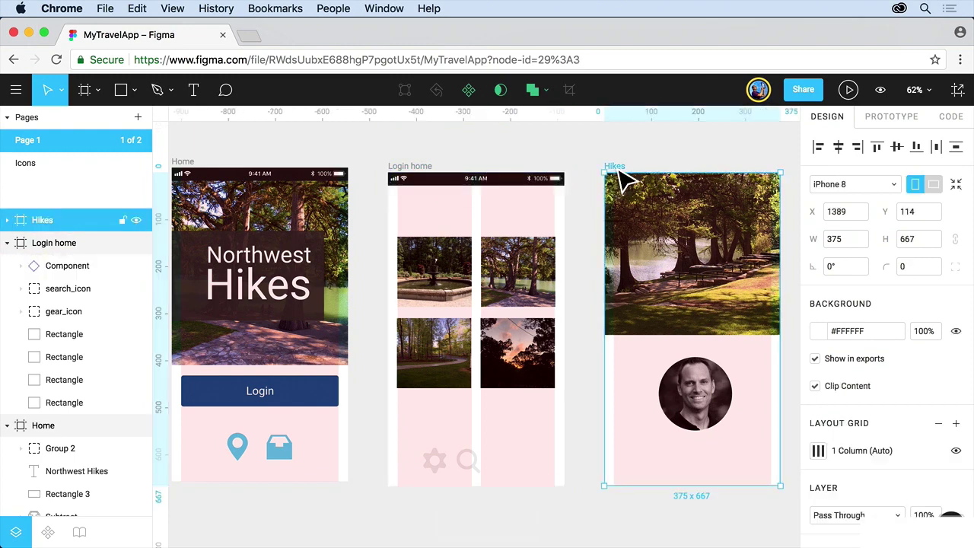
pyautogui.press('super+v')
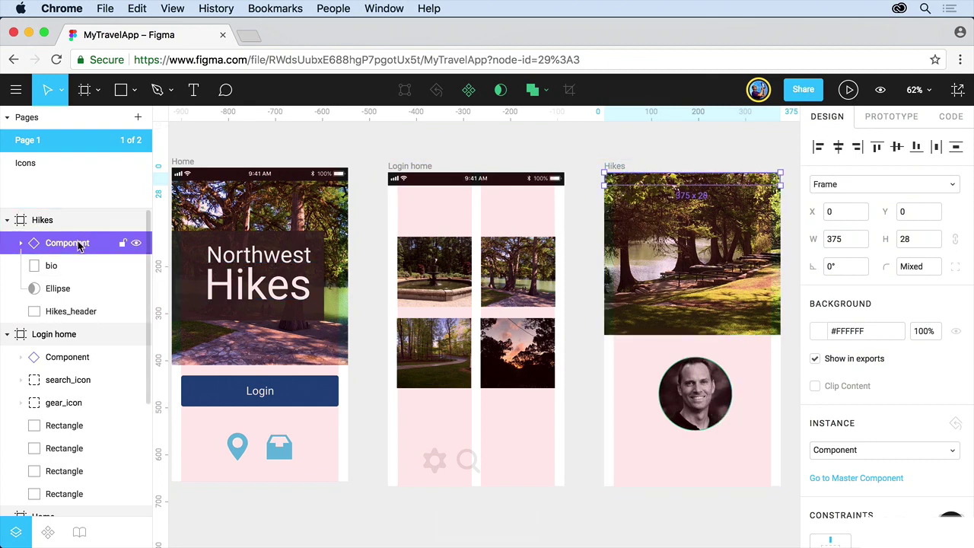
pyautogui.moveTo(78, 246); pyautogui.dragTo(77, 300)
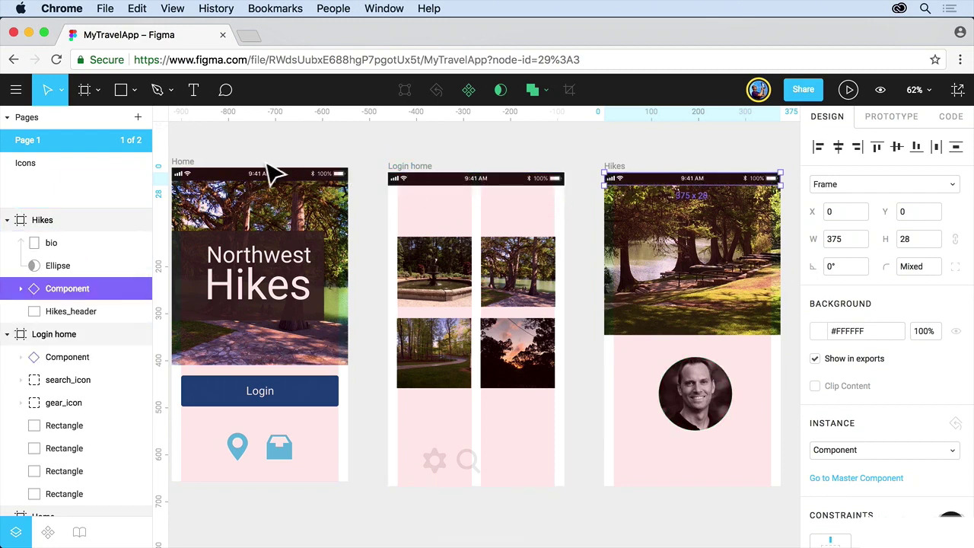
# - Move the Home frame down to Y 114, level with the tops of the other two frames, and deselect it
pyautogui.moveTo(194, 174); pyautogui.dragTo(193, 182)
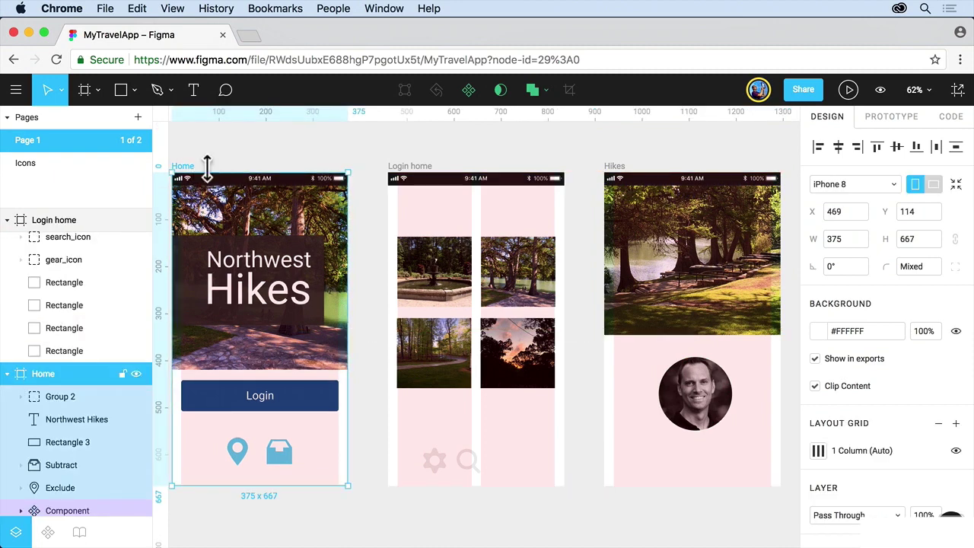
pyautogui.click(221, 162)
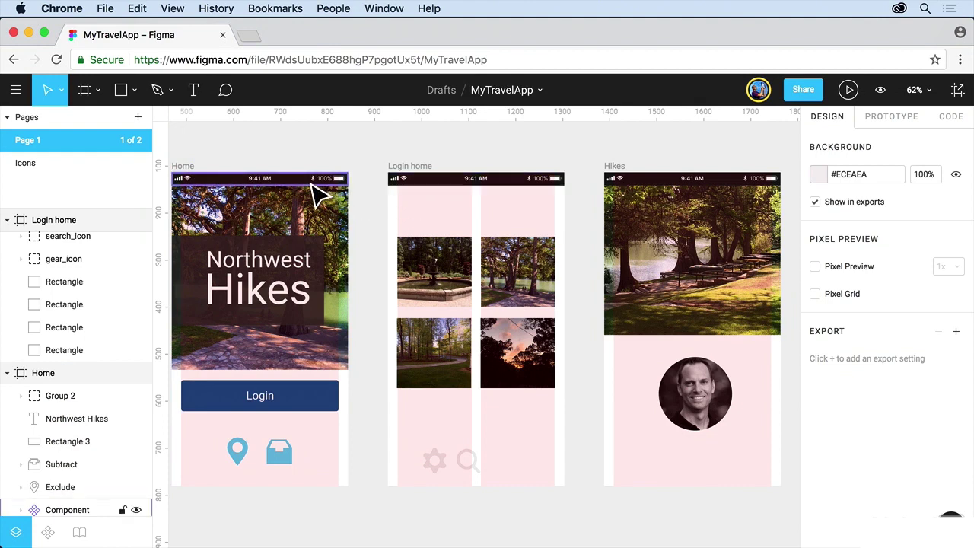
# - View the instance options of the status bar on the Login home frame without changing the instance
pyautogui.click(489, 192)
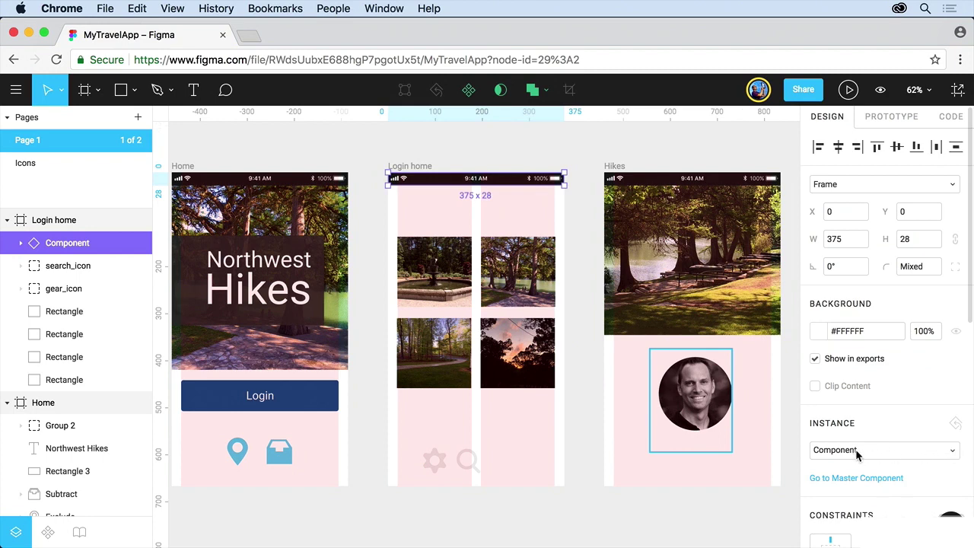
pyautogui.click(951, 449)
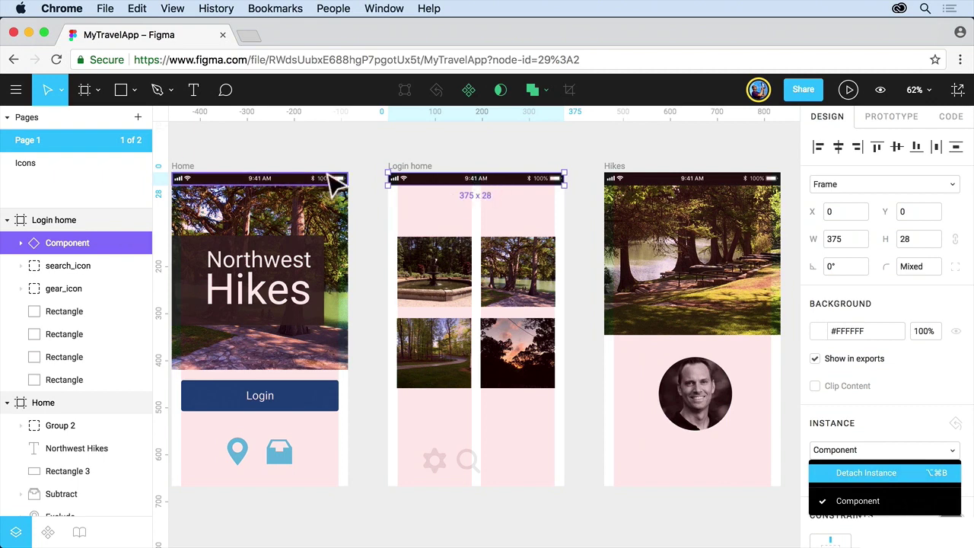
pyautogui.click(348, 152)
pyautogui.click(415, 189)
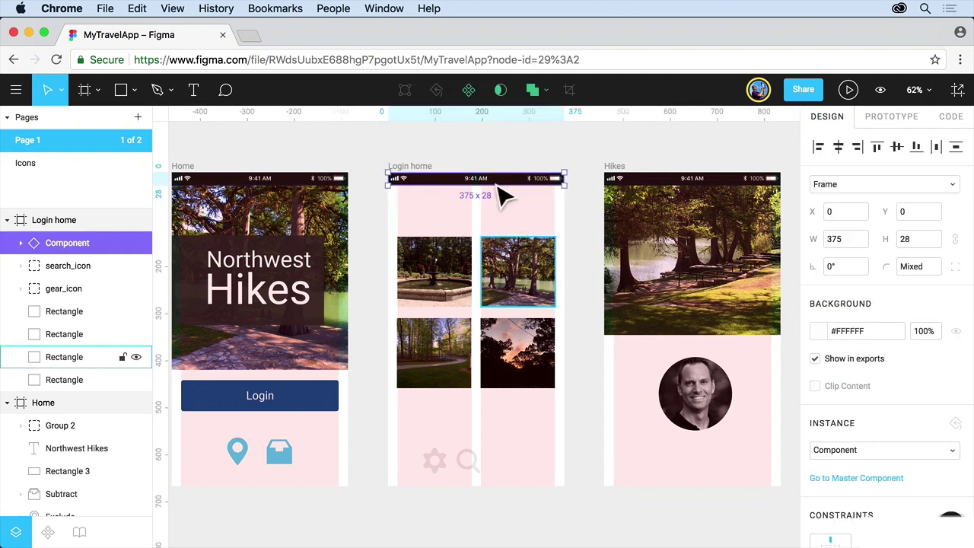
# - Go to the status bar's master component and change its time text to 10:35 AM
pyautogui.click(857, 478)
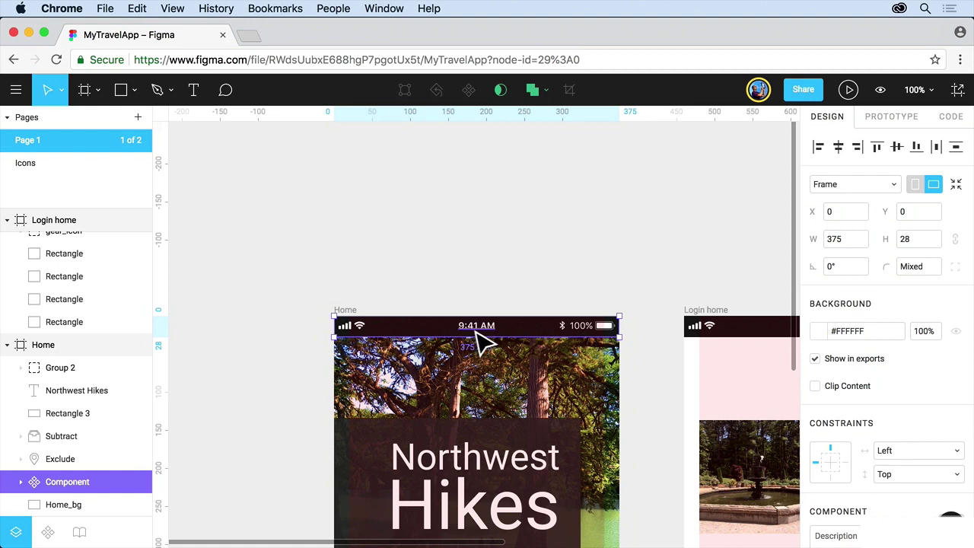
pyautogui.keyDown('super'); pyautogui.click(474, 334); pyautogui.keyUp('super')
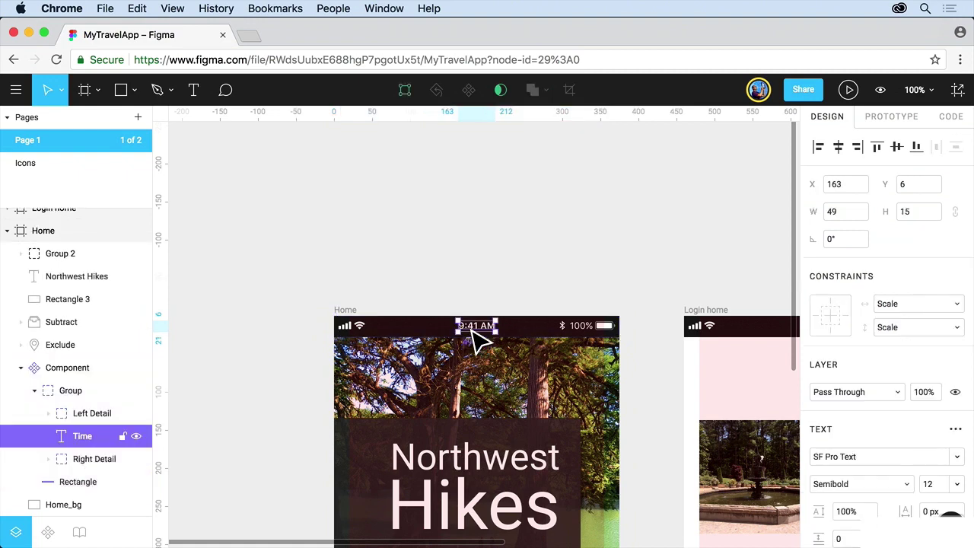
pyautogui.press('Return')
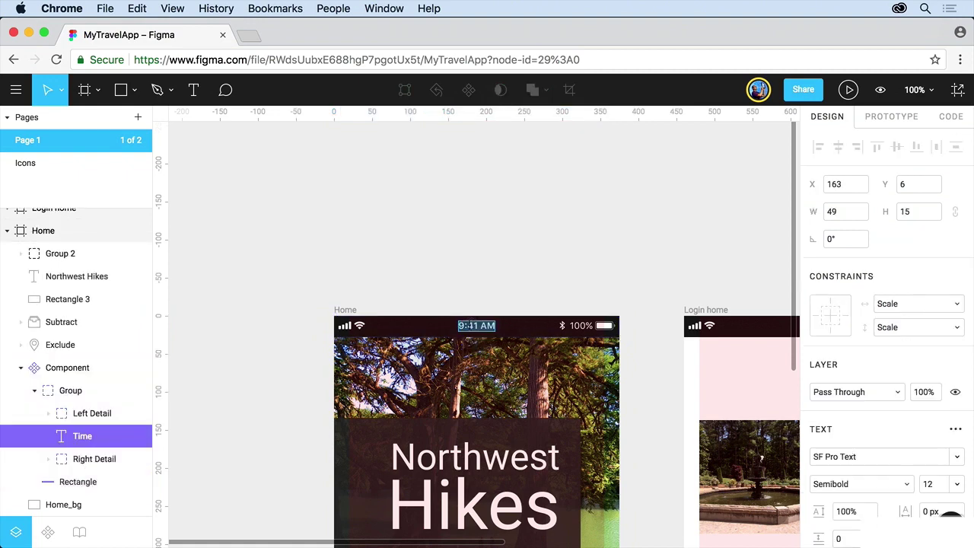
pyautogui.press('Left')
pyautogui.press('Delete')
pyautogui.write('10')
pyautogui.press('Delete')
pyautogui.press('BackSpace')
pyautogui.write('35')
pyautogui.press('Escape')
pyautogui.click(431, 288)
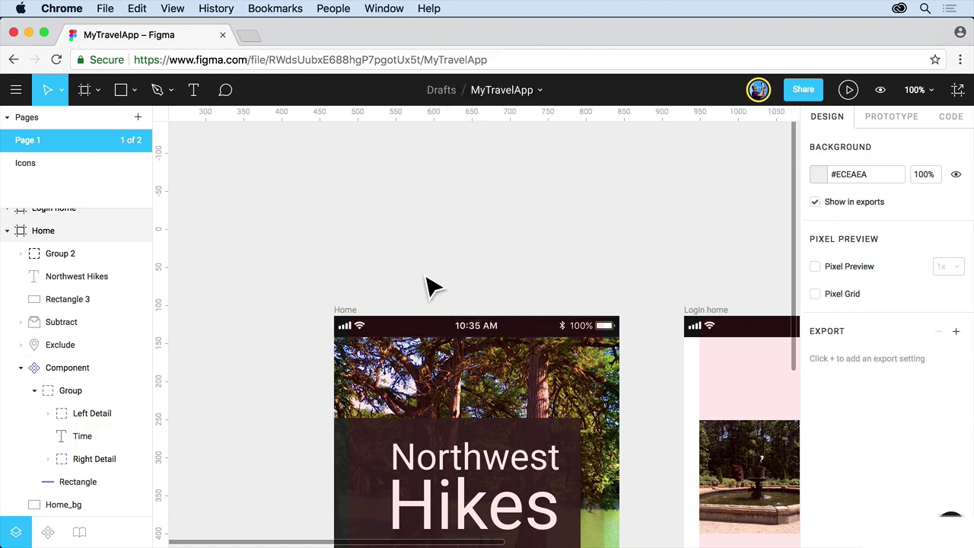
# - Check the status bars on the Login home and Hikes frames, and turn the Home frame's Login button group into a component
pyautogui.press('space')
pyautogui.moveTo(644, 245); pyautogui.dragTo(415, 218)
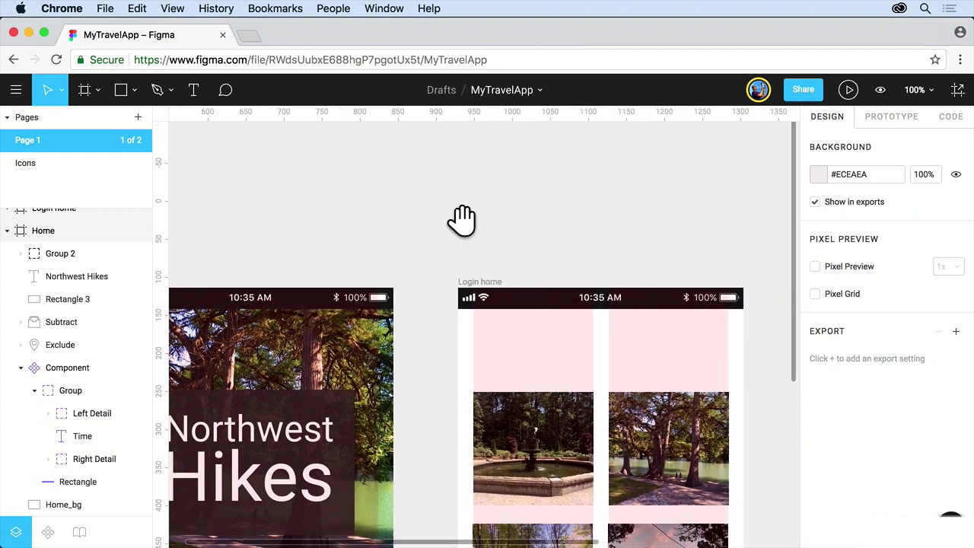
pyautogui.moveTo(569, 229); pyautogui.dragTo(327, 192)
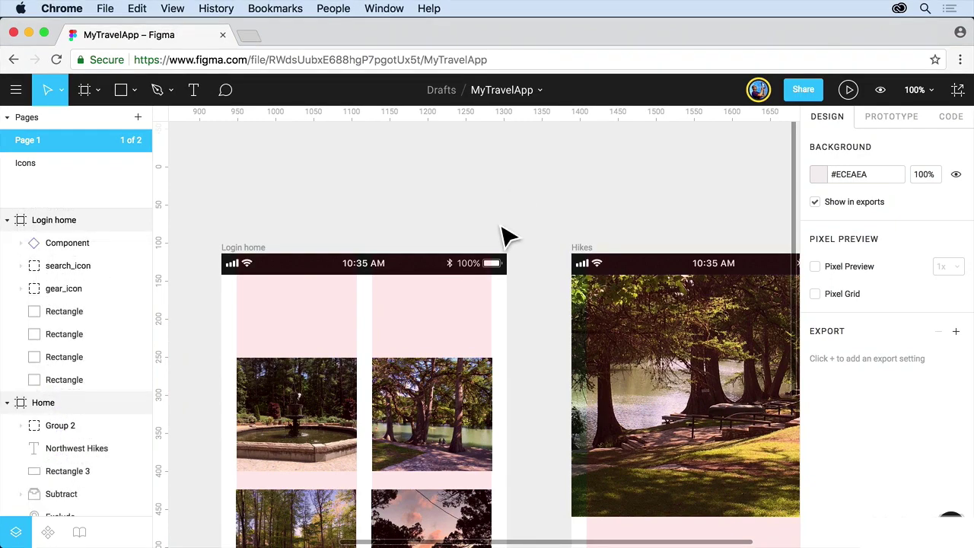
pyautogui.scroll(-10, 503, 236)
pyautogui.hscroll(-10, 502, 236)
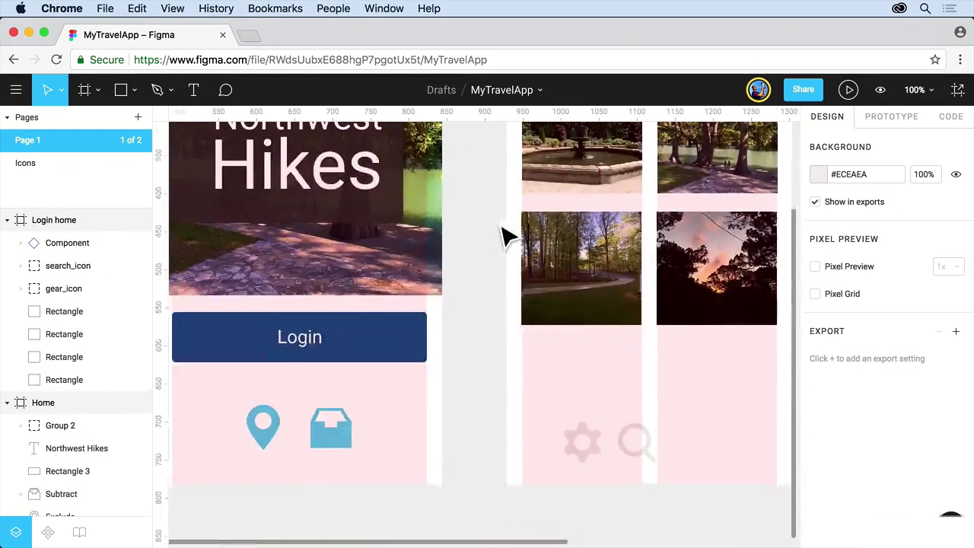
pyautogui.scroll(-1, 503, 236)
pyautogui.hscroll(-1, 502, 236)
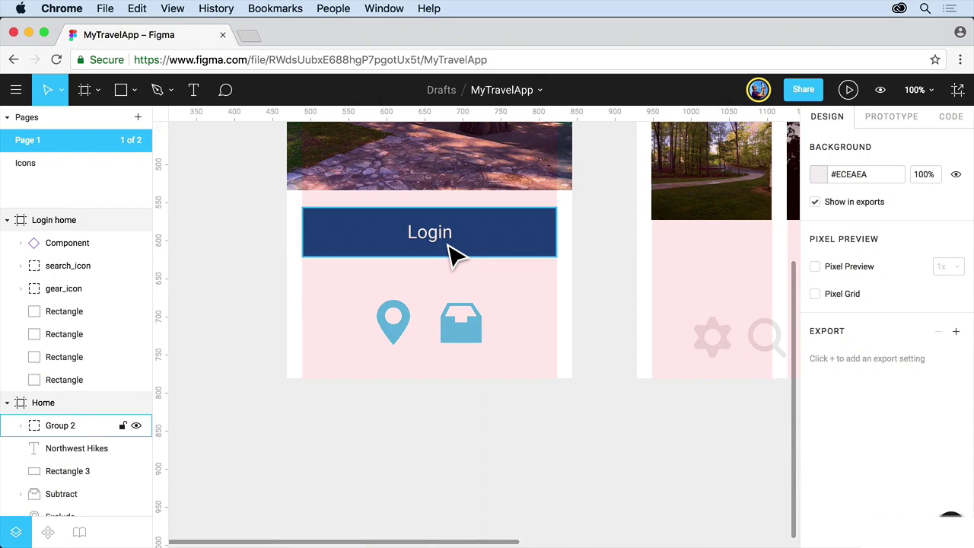
pyautogui.click(449, 253)
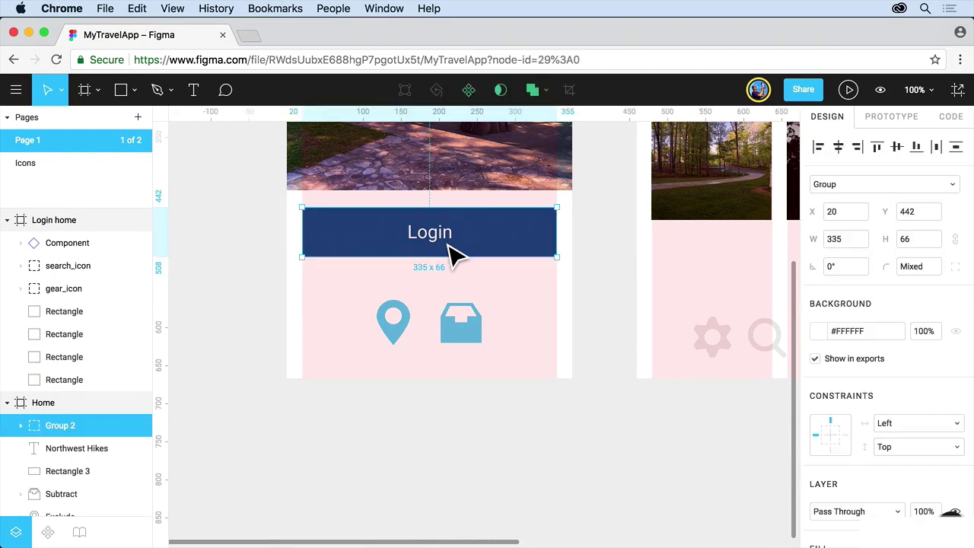
pyautogui.click(470, 94)
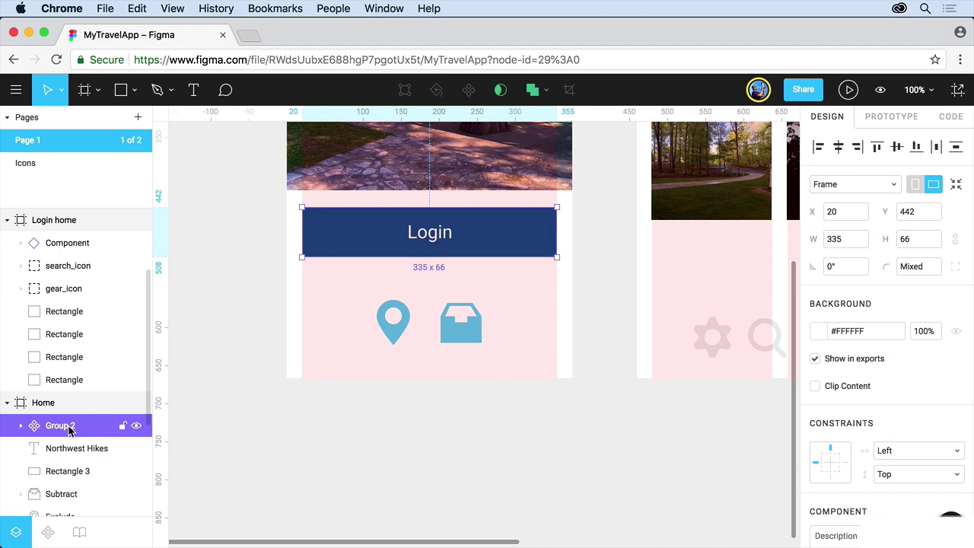
# - Place a Login button instance below the original at Y 520 and move the inbox and pin icons onto the Login home frame
pyautogui.click(47, 532)
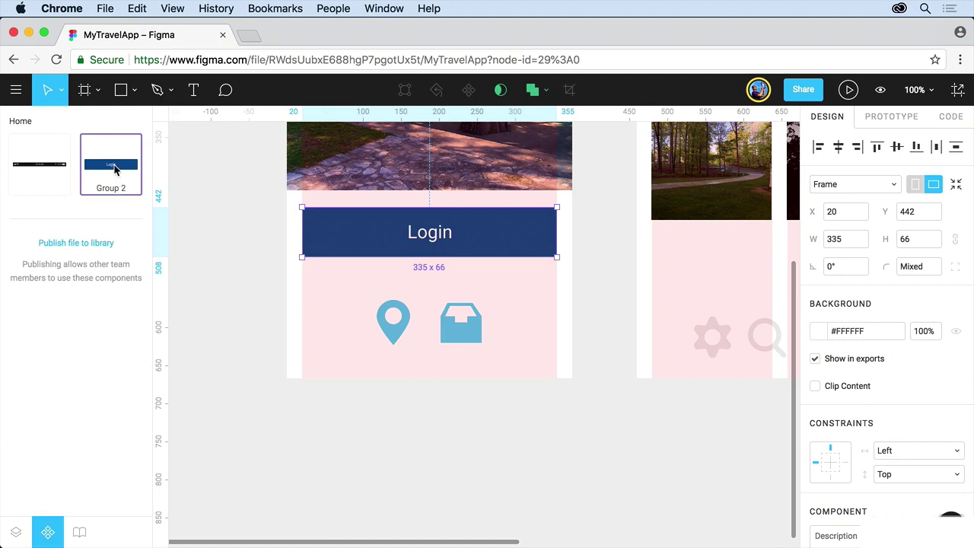
pyautogui.moveTo(114, 169); pyautogui.dragTo(353, 324)
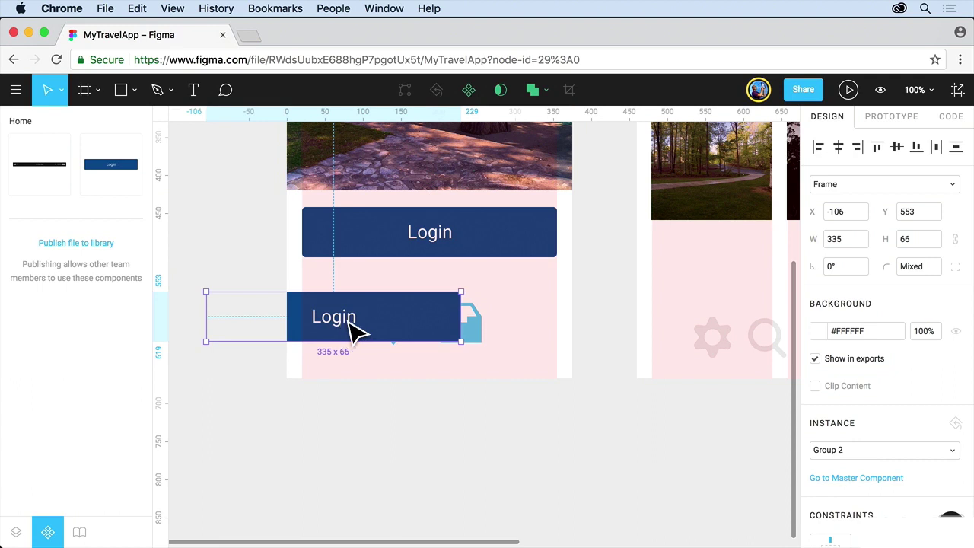
pyautogui.moveTo(352, 327); pyautogui.dragTo(444, 302)
pyautogui.moveTo(468, 348); pyautogui.dragTo(735, 323)
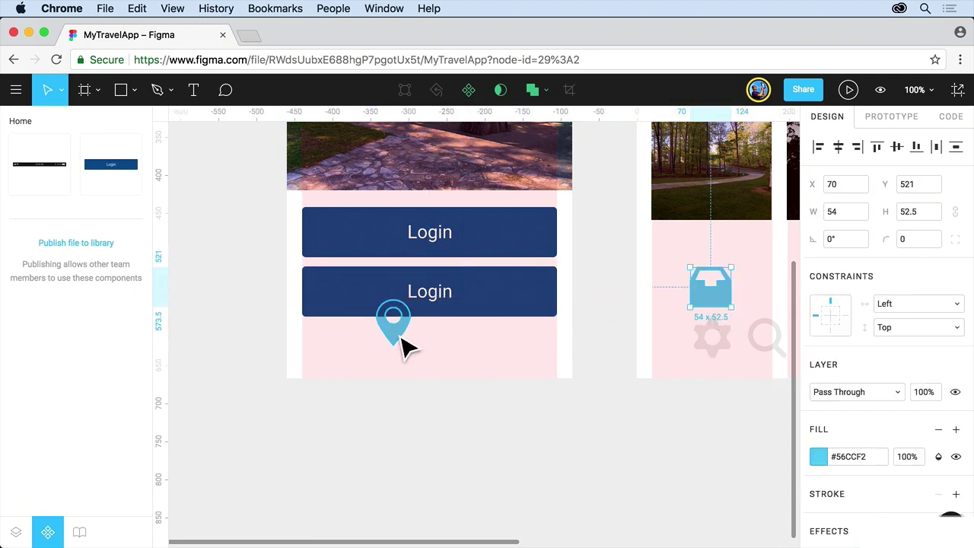
pyautogui.moveTo(404, 344); pyautogui.dragTo(786, 323)
# - Nudge the second Login button down to Y 535
pyautogui.click(484, 296)
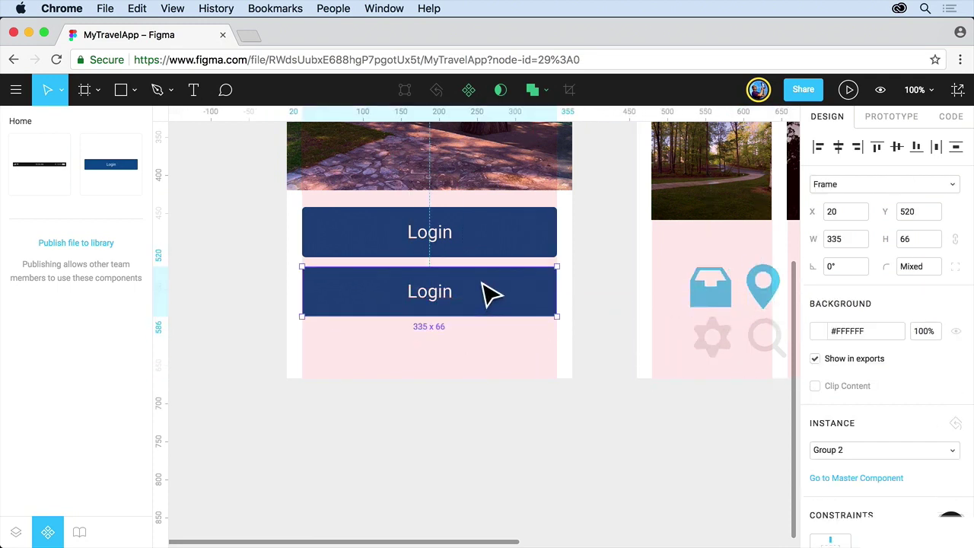
pyautogui.press('Down')
pyautogui.press('Down')
pyautogui.press('Down')
pyautogui.press('Down')
pyautogui.press('Down')
pyautogui.press('Down')
pyautogui.press('Down')
pyautogui.press('Down')
pyautogui.press('Down')
pyautogui.press('Down')
pyautogui.press('Down')
pyautogui.press('Down')
pyautogui.press('Down')
pyautogui.press('Down')
pyautogui.press('Down')
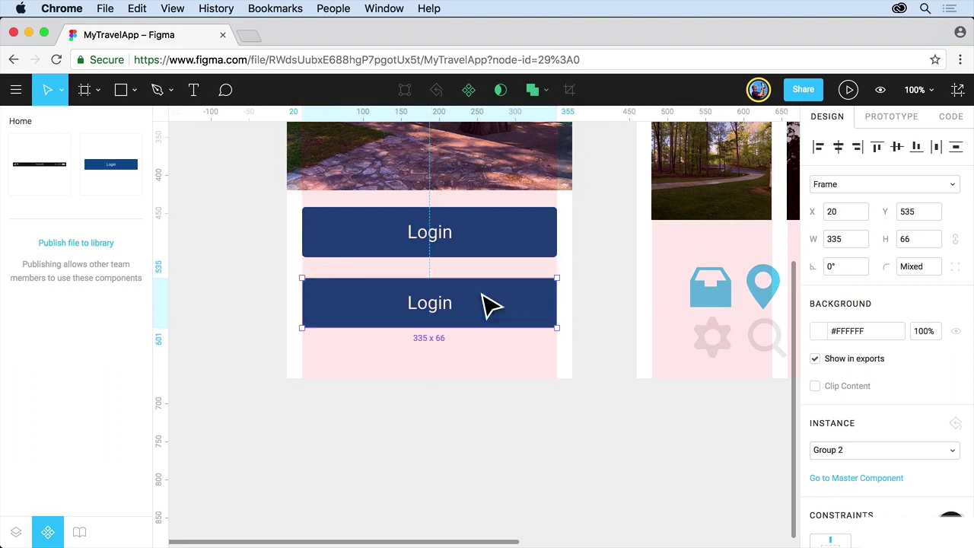
# - Override the second button's label text with "Sign up"
pyautogui.doubleClick(436, 312)
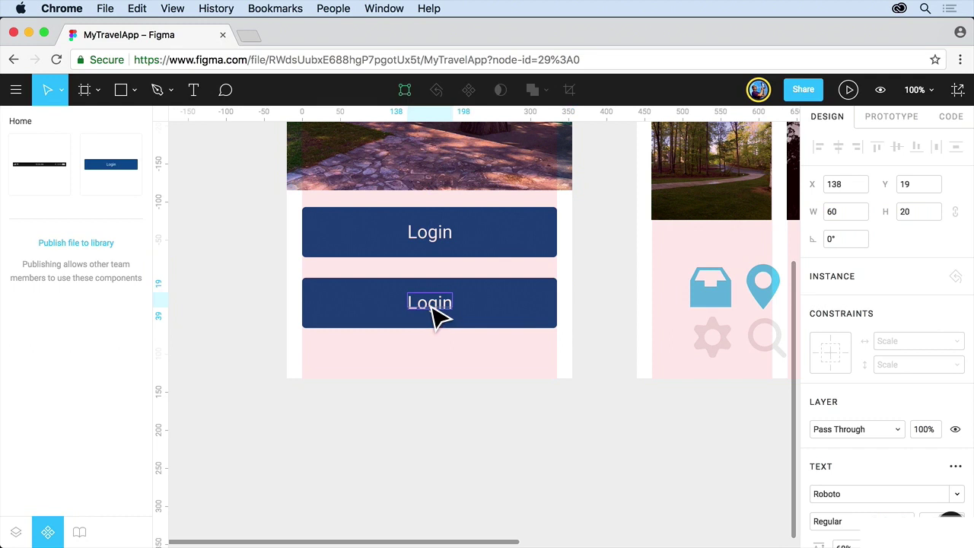
pyautogui.doubleClick(426, 301)
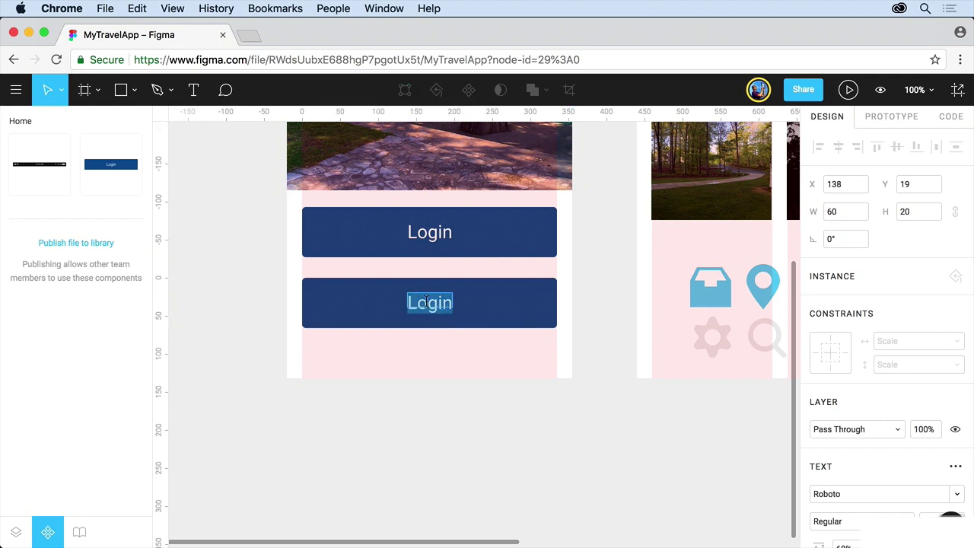
pyautogui.write('Soign')
pyautogui.press('BackSpace')
pyautogui.press('BackSpace')
pyautogui.press('BackSpace')
pyautogui.press('BackSpace')
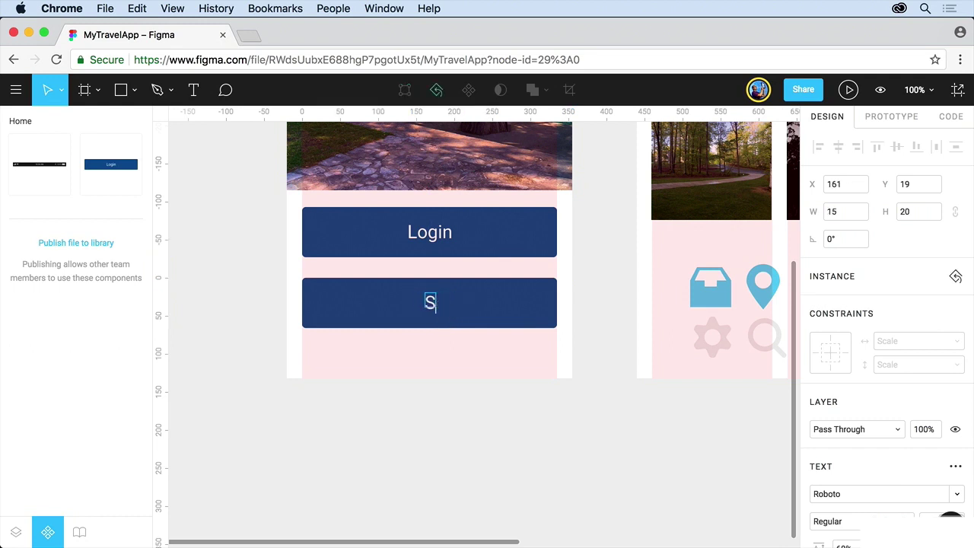
pyautogui.write('ign up')
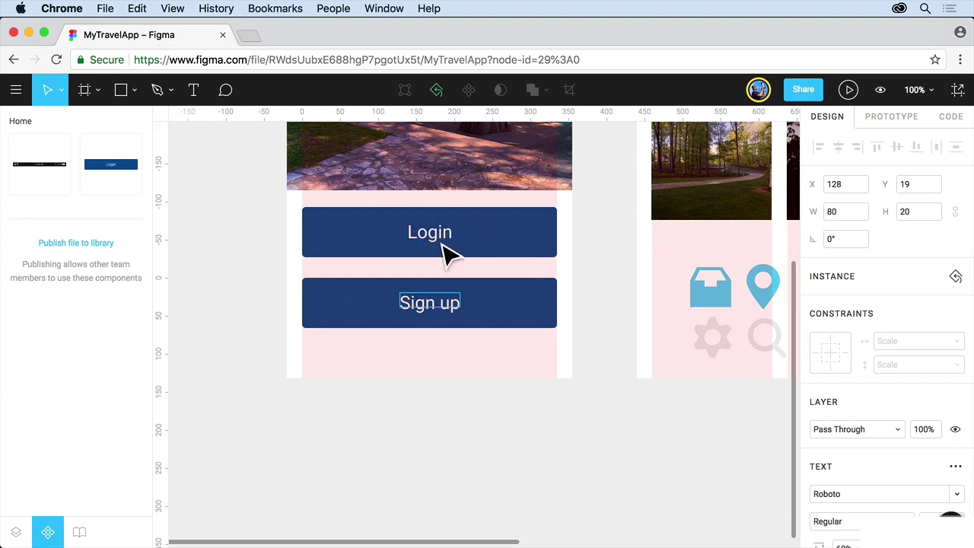
# - Change the fill of the main Login button's background rectangle on the Home frame to the personal color #2D9CDB
pyautogui.press('Escape')
pyautogui.click(542, 241)
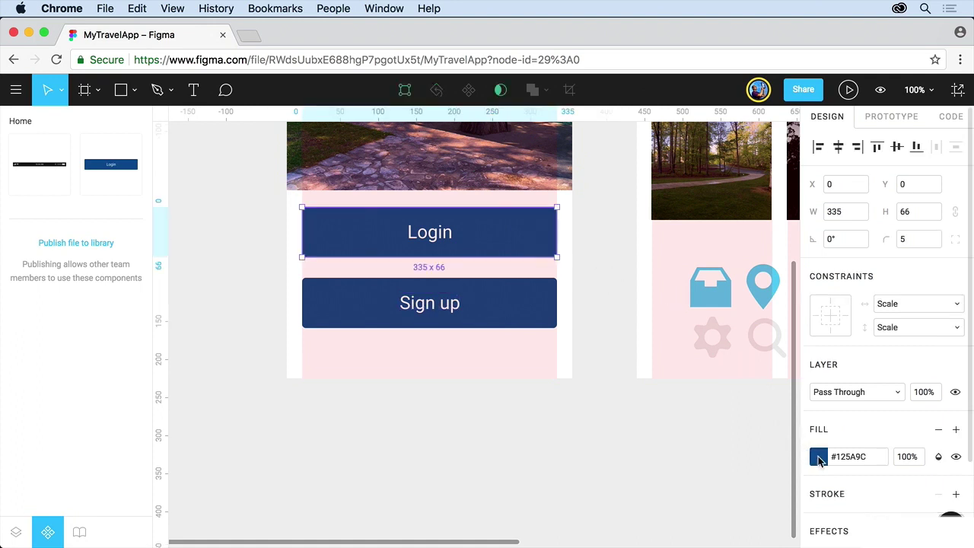
pyautogui.click(819, 457)
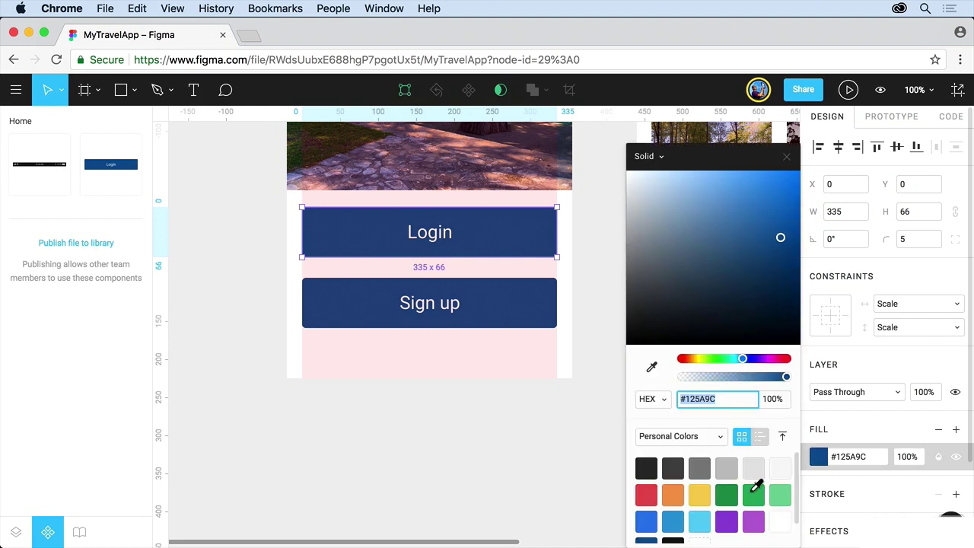
pyautogui.click(673, 522)
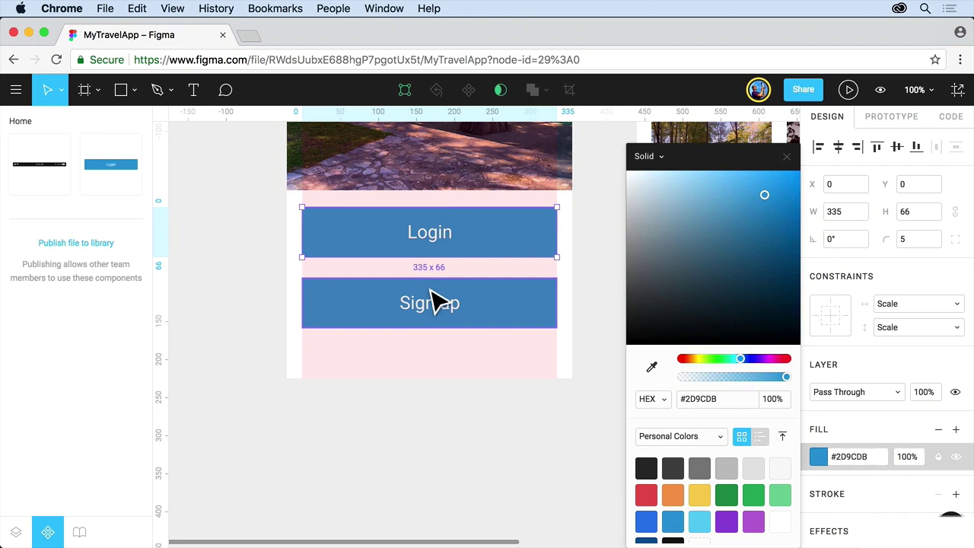
pyautogui.click(466, 375)
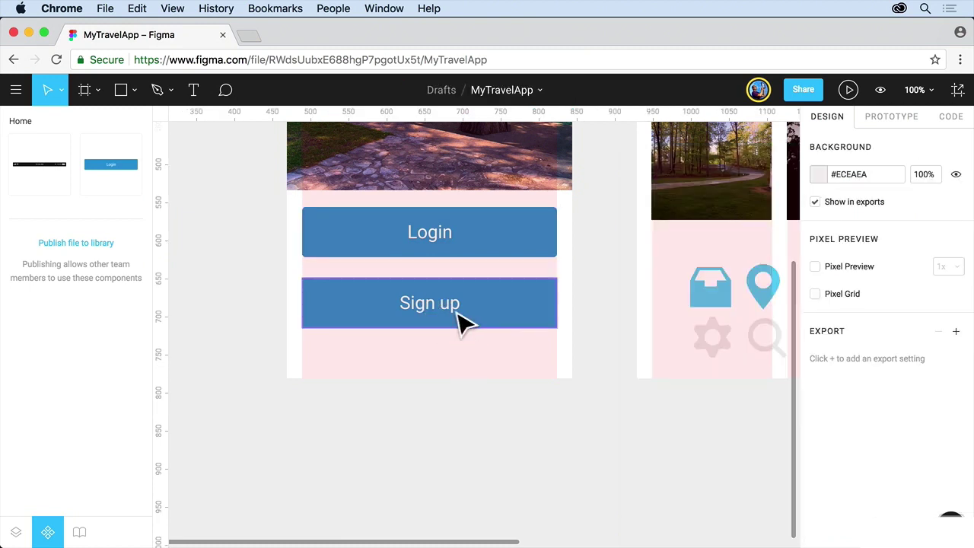
# - Try replacing the main Login button's label text with "ergetg" to test whether the Sign up override is affected
pyautogui.click(446, 246)
pyautogui.doubleClick(430, 238)
pyautogui.doubleClick(424, 233)
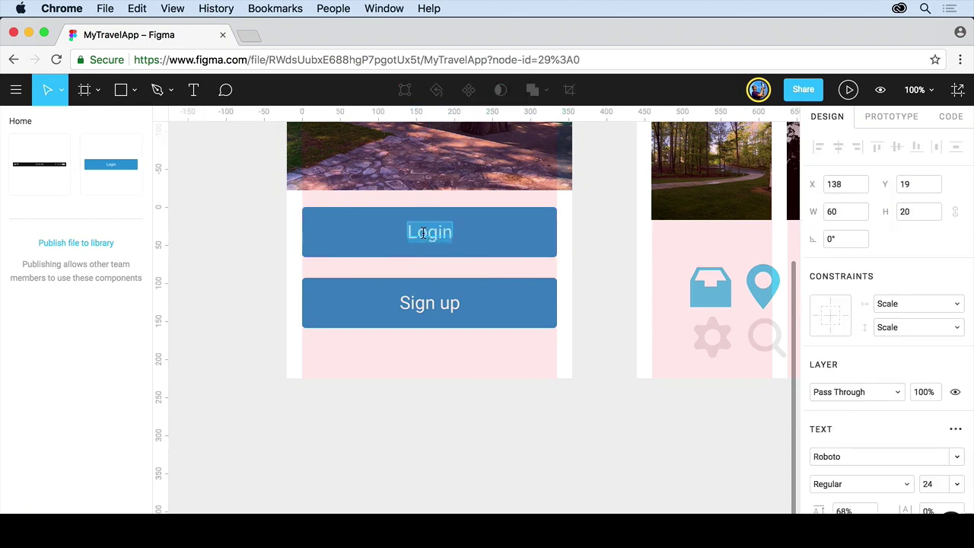
pyautogui.write('ergetg')
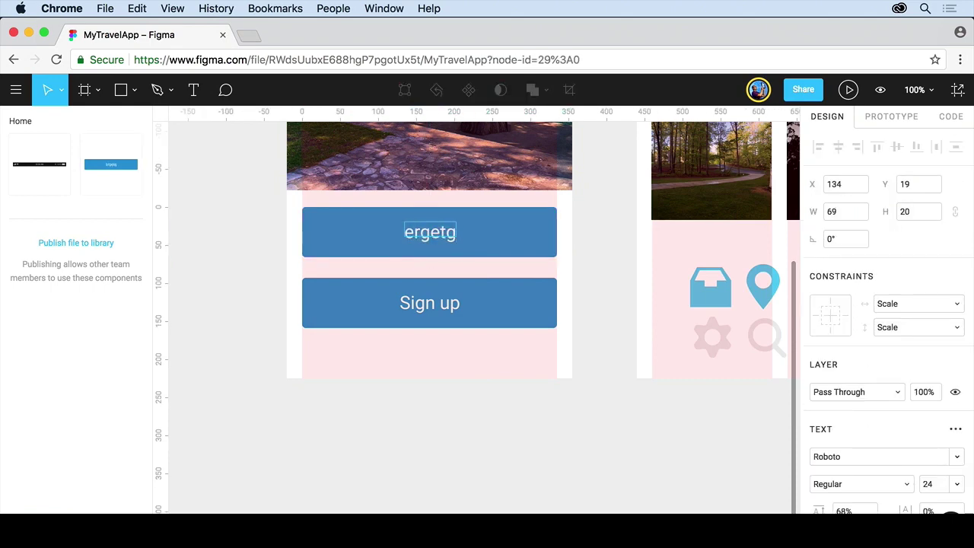
pyautogui.press('Escape')
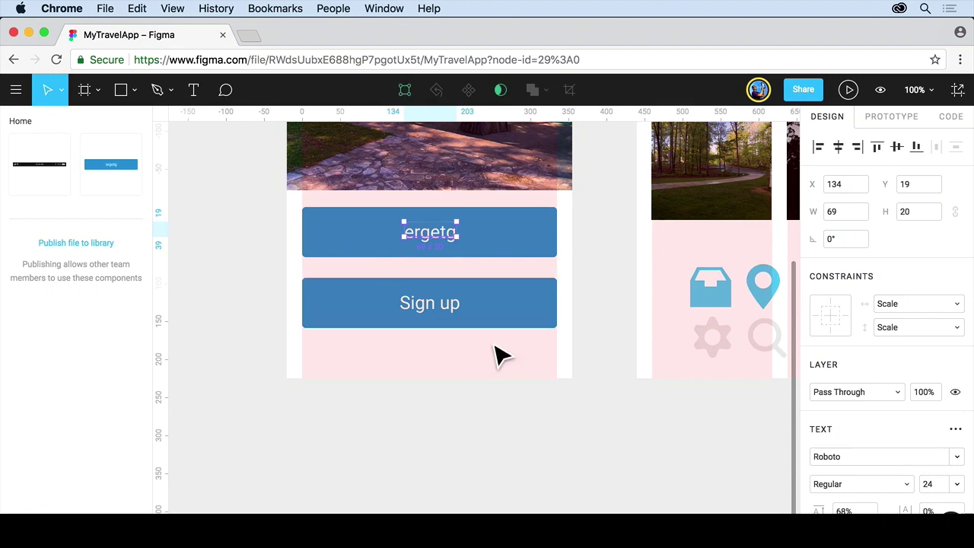
# - Undo the test text change on the main button's label and clear the selection
pyautogui.press('super+z')
pyautogui.press('super+z')
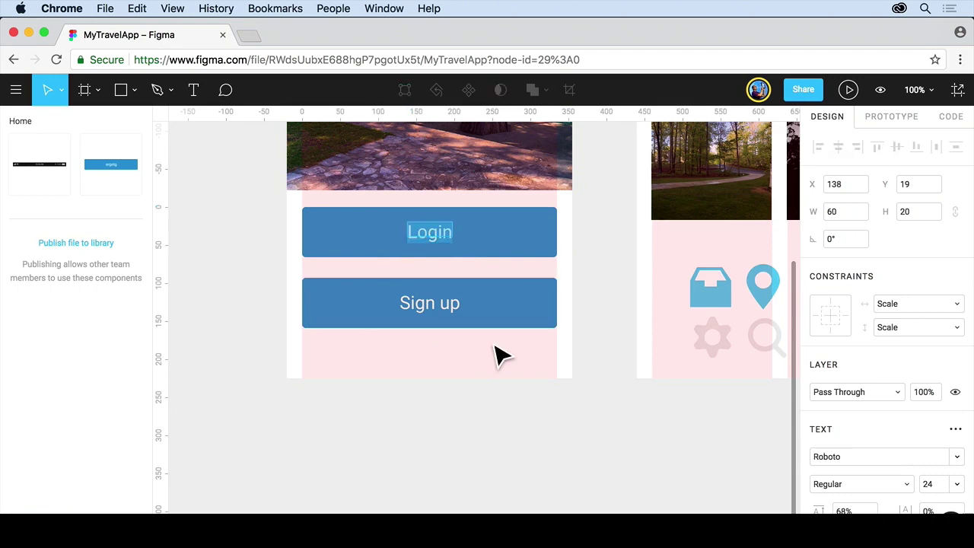
pyautogui.press('Escape')
pyautogui.click(601, 308)
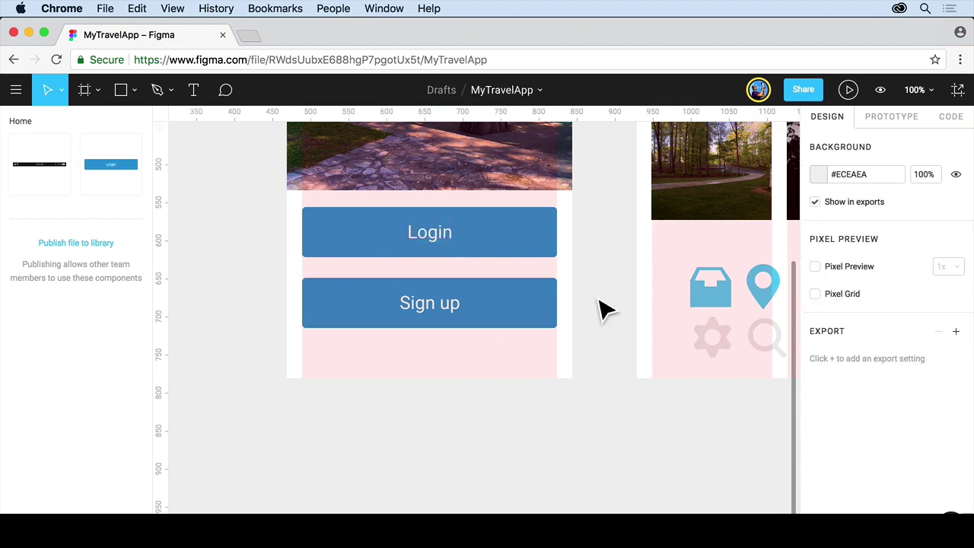
# - Move the Home frame's background photo up slightly to Y -46, leaving more space above the Login button
pyautogui.hotkey('shift', '1')
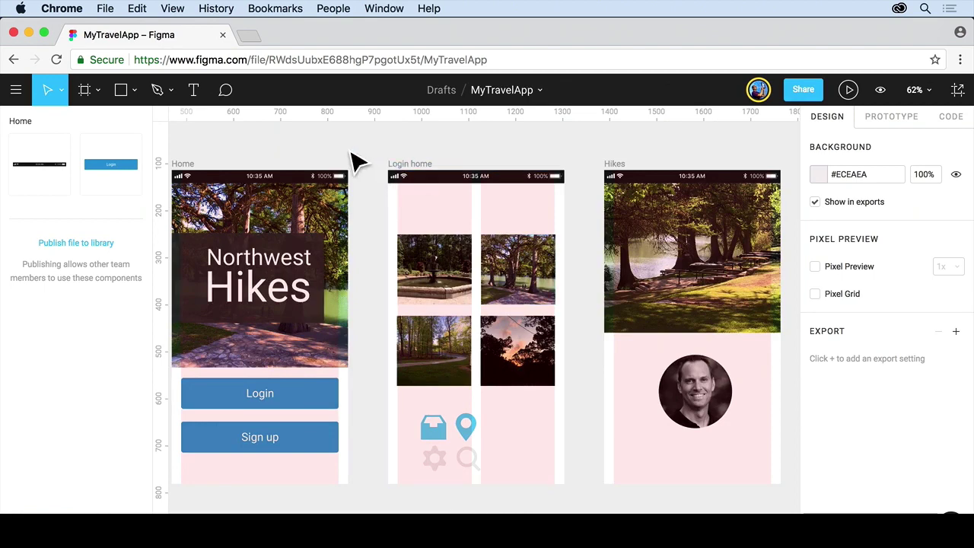
pyautogui.click(315, 213)
pyautogui.moveTo(315, 214); pyautogui.dragTo(316, 206)
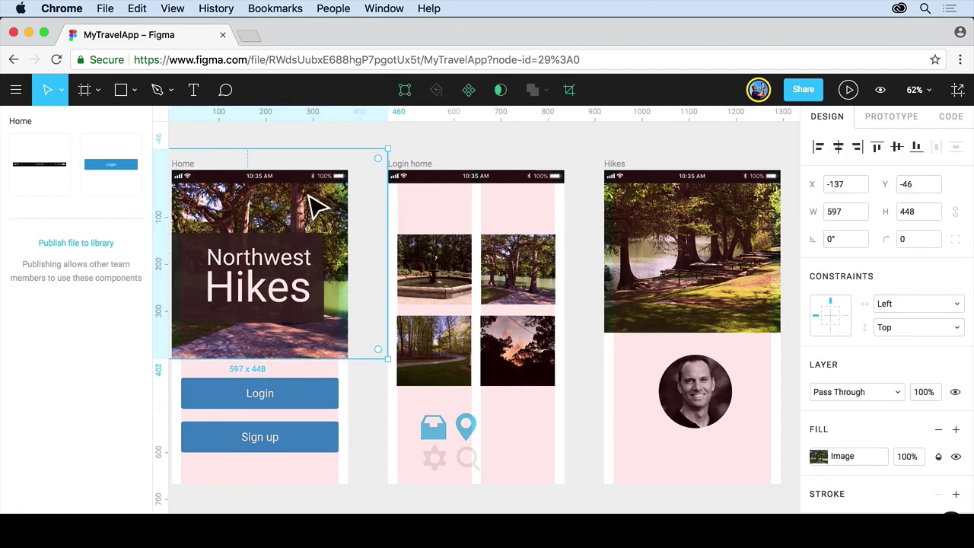
pyautogui.click(323, 151)
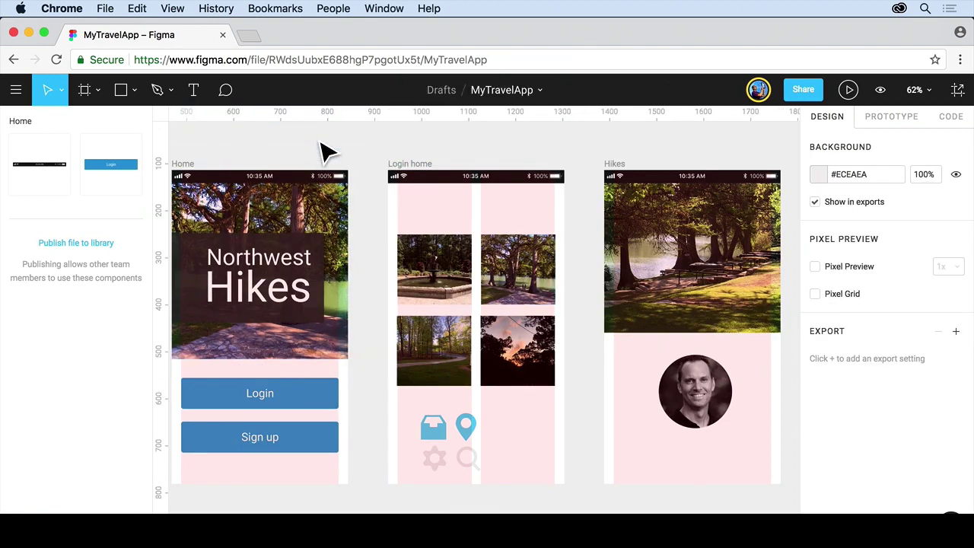
# - Select the four photos on the Login home frame and move them up together, closer to the status bar
pyautogui.click(400, 245)
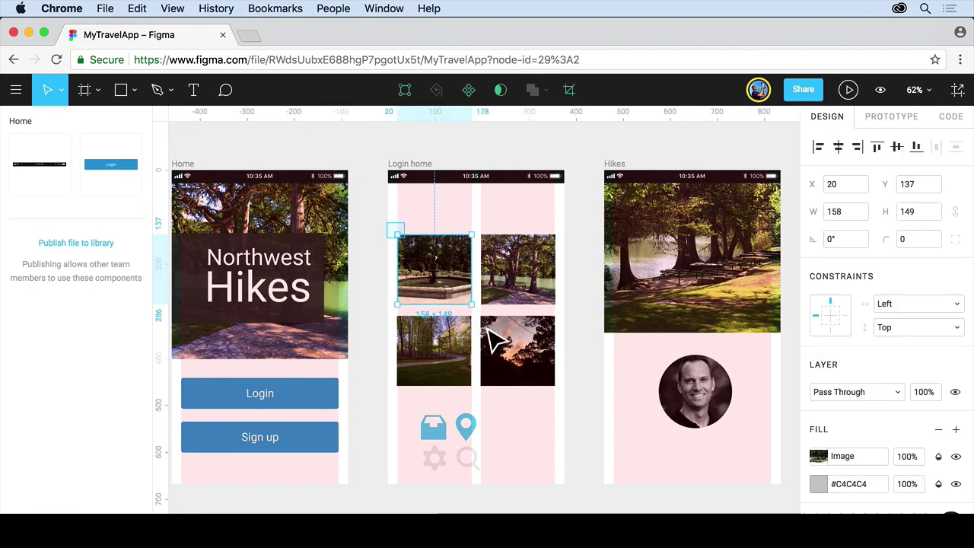
pyautogui.moveTo(391, 225); pyautogui.dragTo(583, 413)
pyautogui.moveTo(548, 355); pyautogui.dragTo(543, 331)
pyautogui.click(537, 158)
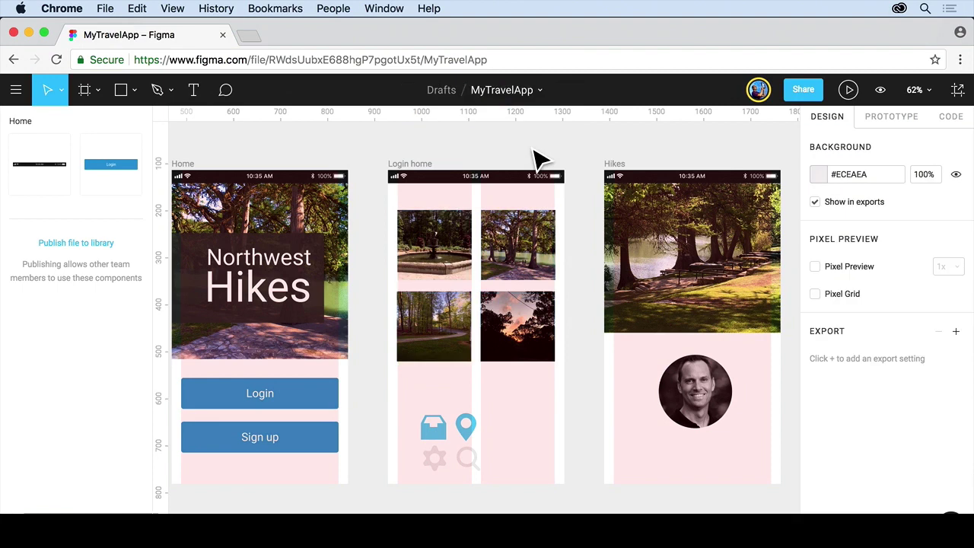